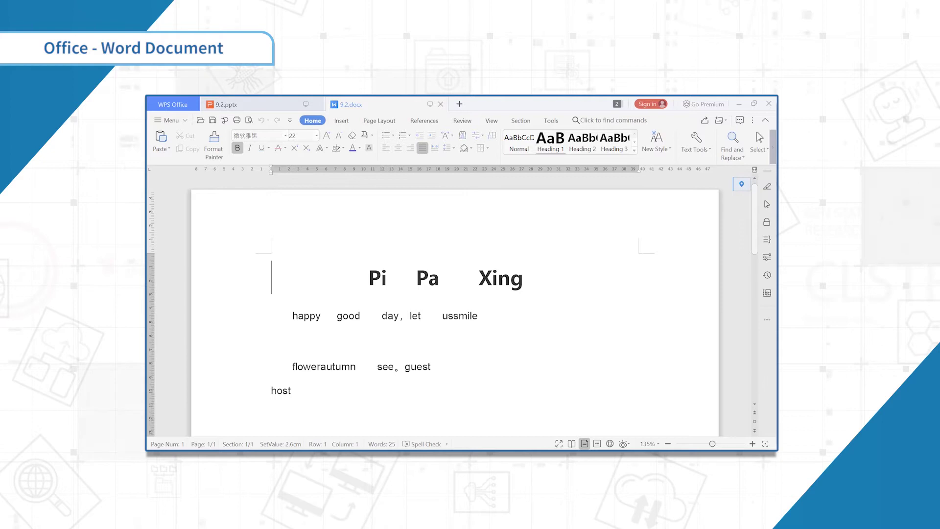
Turn on paragraph marks to reveal the extra spaces and empty paragraphs in the poem.
scroll(455, 304, down, 3)
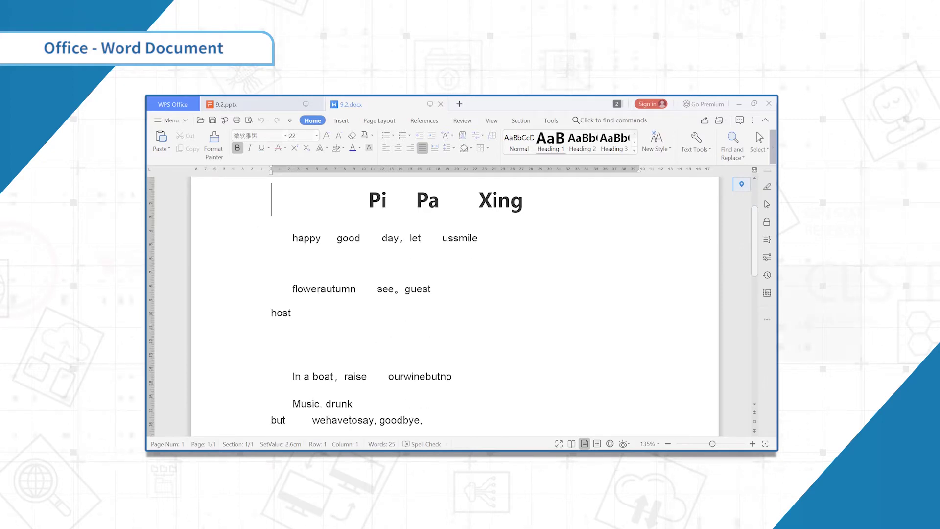
scroll(456, 303, up, 1)
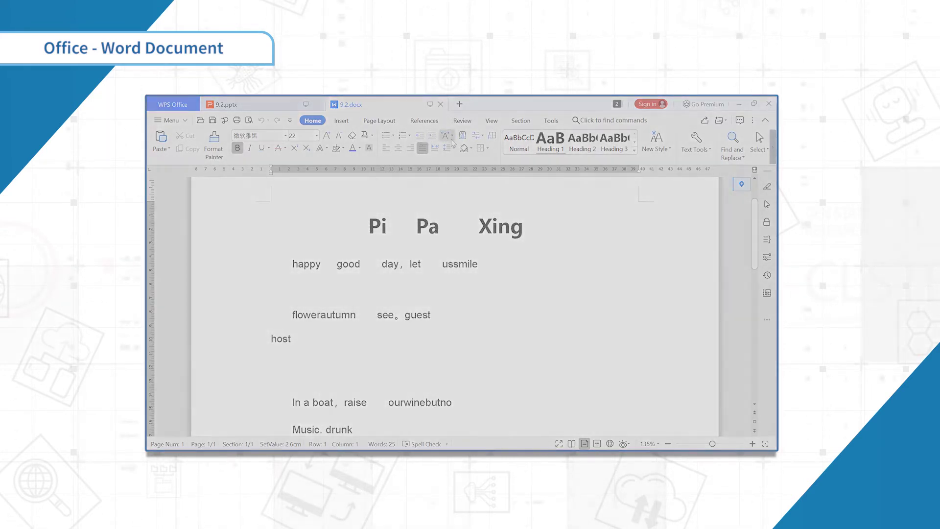
click(478, 135)
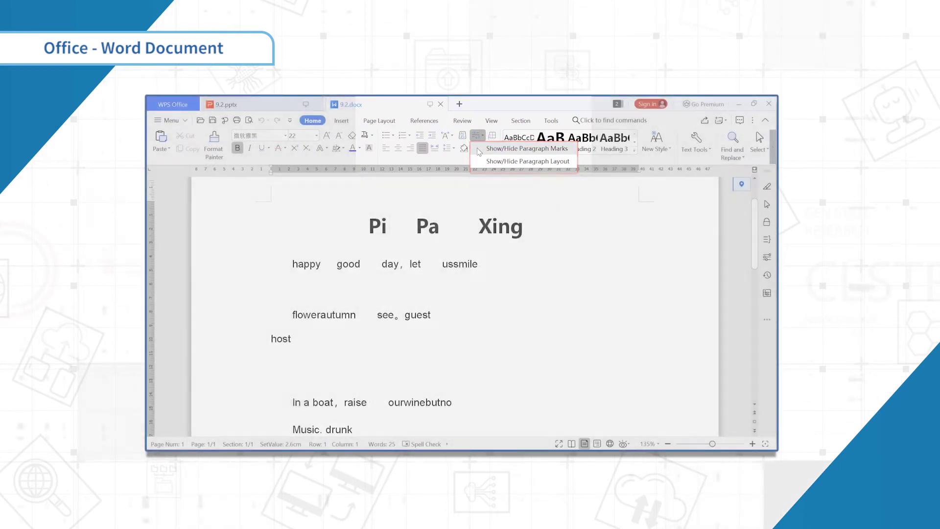
click(479, 150)
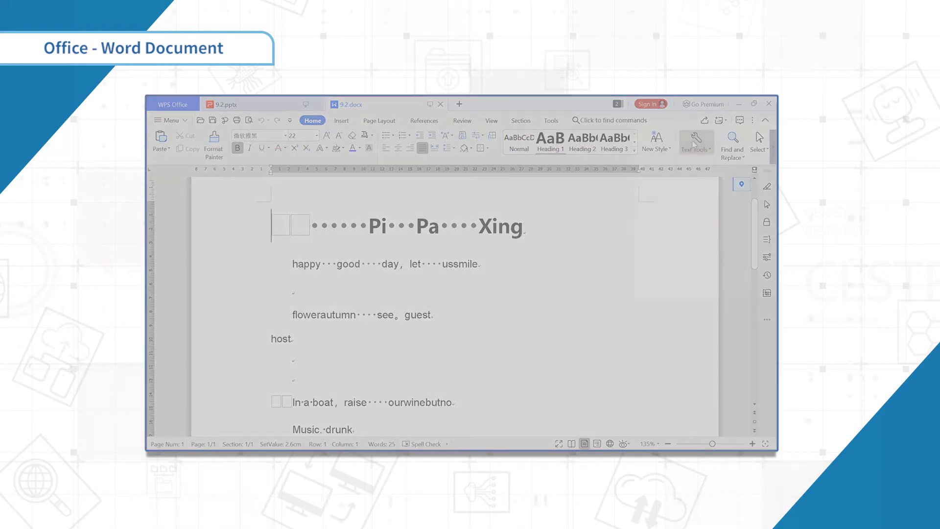
Use Text Tools to convert the poem's soft returns into paragraph returns.
click(696, 141)
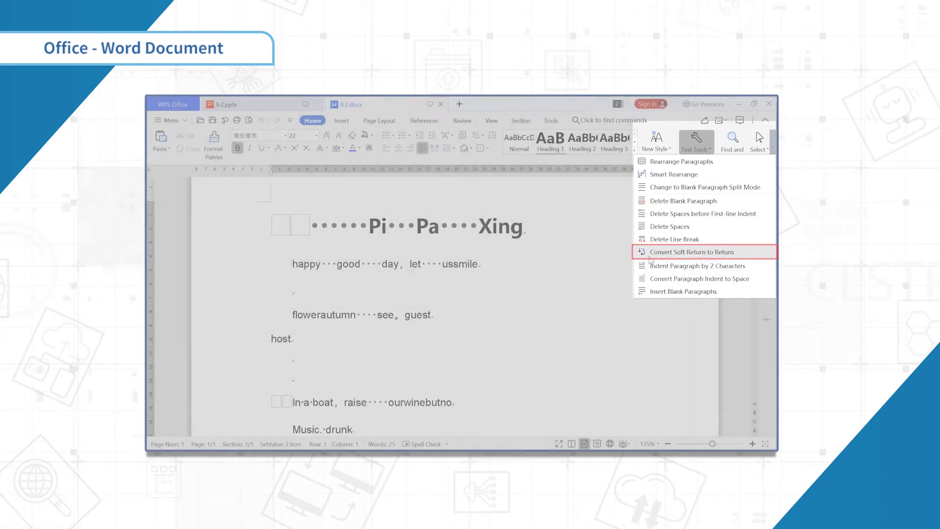
click(651, 252)
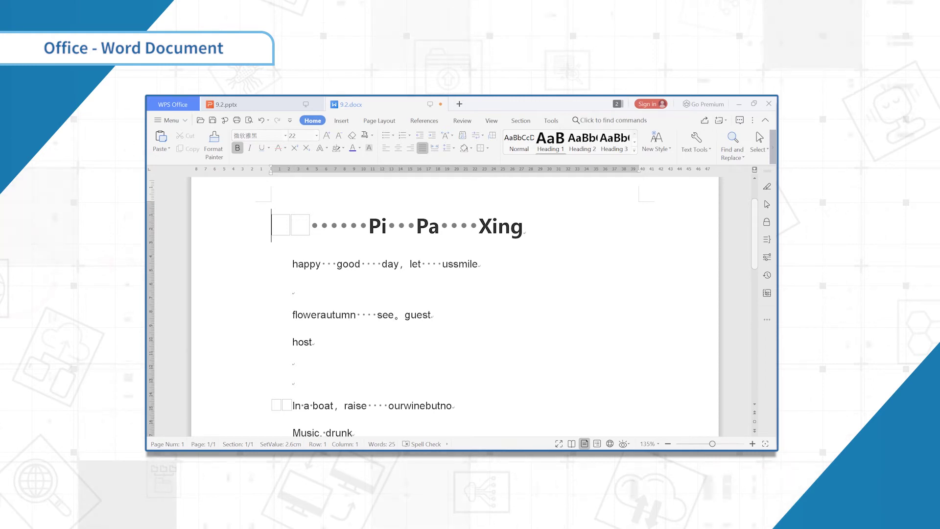
click(293, 361)
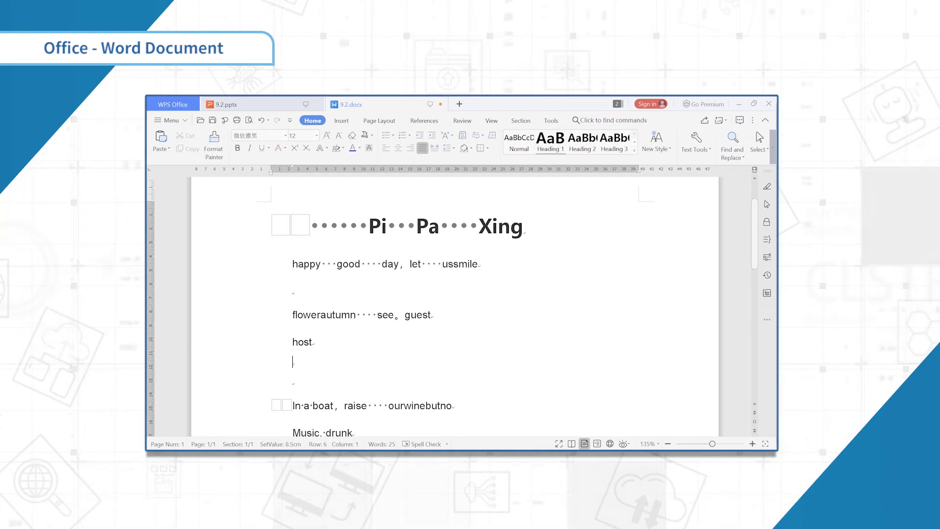
key(Return)
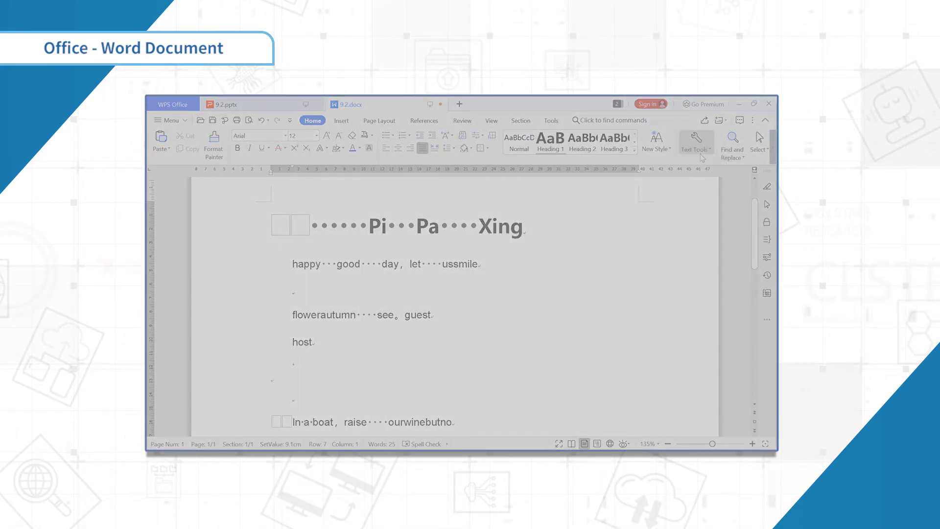
click(696, 143)
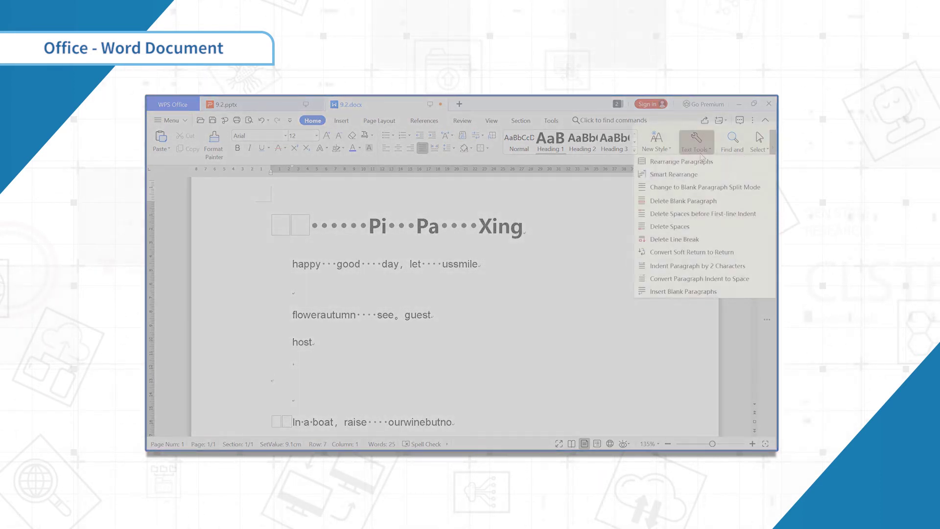
click(683, 243)
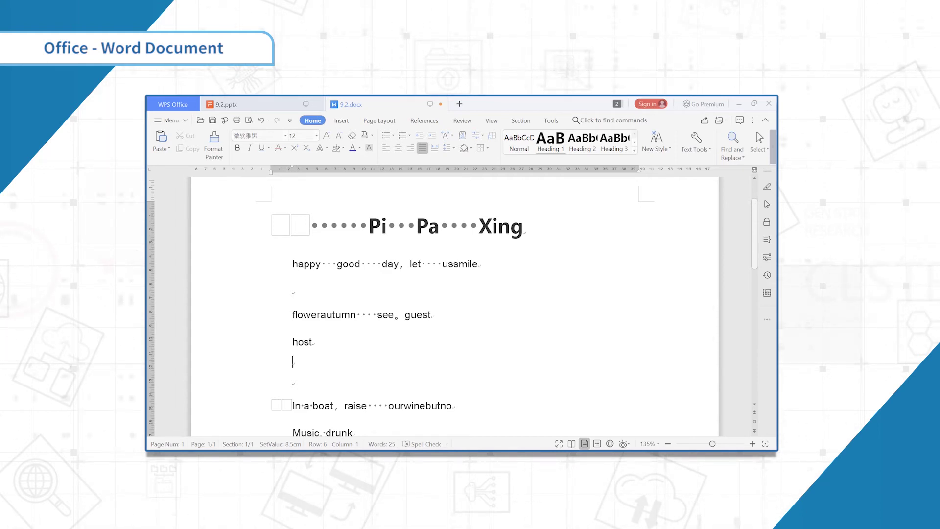
Delete all blank paragraphs from the poem with Text Tools.
click(682, 154)
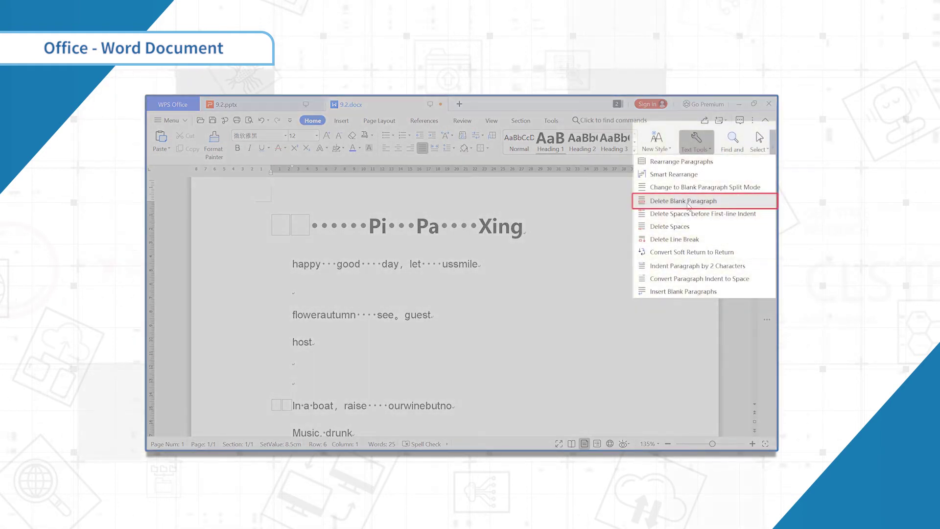
click(683, 201)
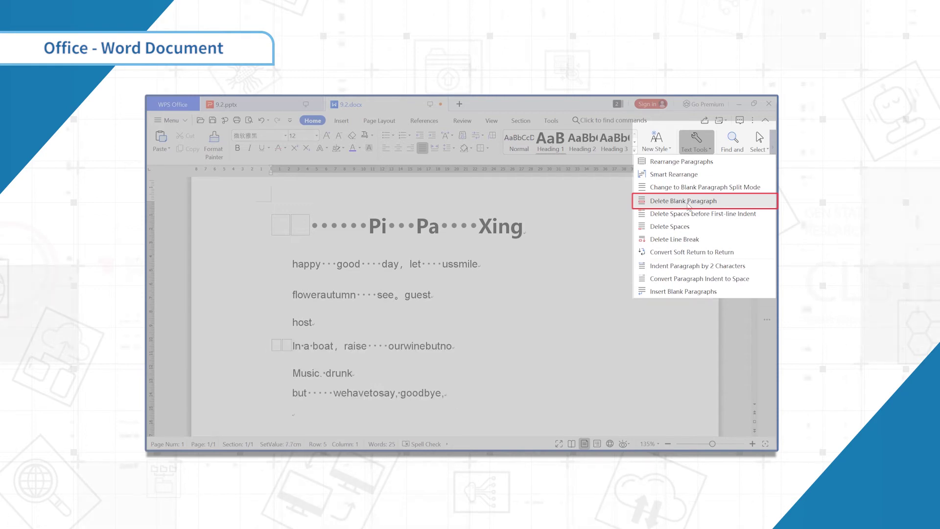
scroll(455, 313, down, 5)
scroll(456, 313, up, 6)
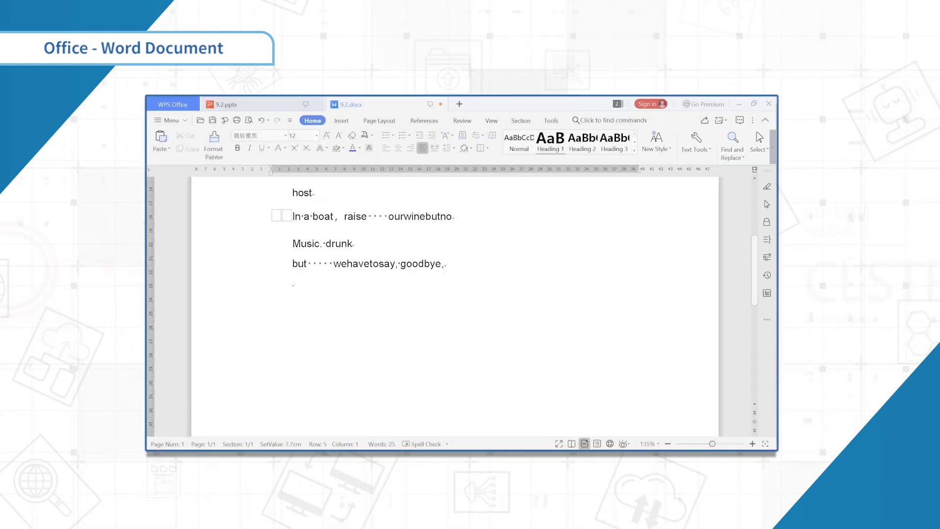
scroll(455, 313, down, 3)
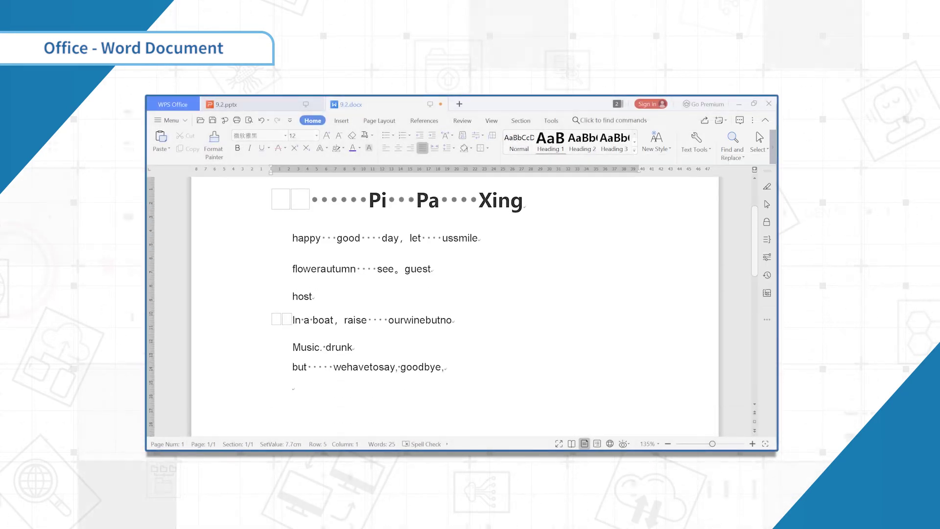
scroll(455, 314, up, 2)
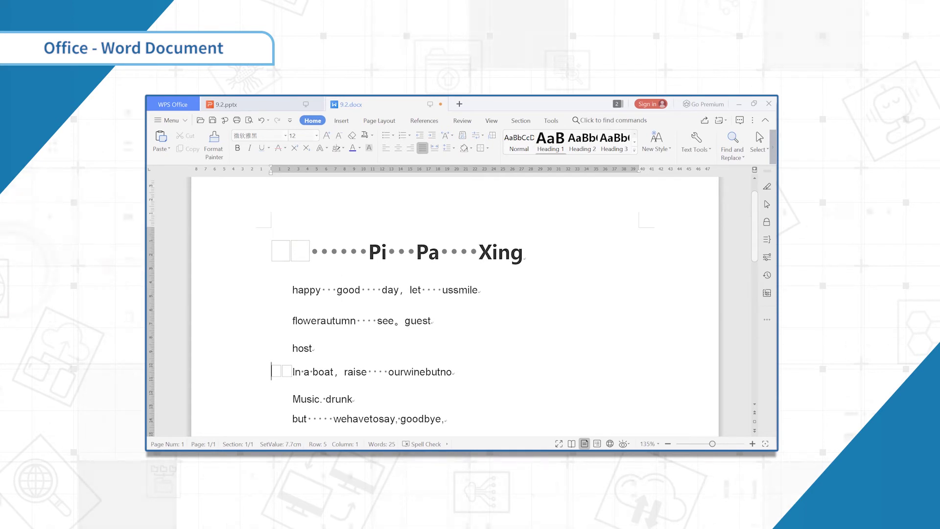
scroll(456, 313, down, 1)
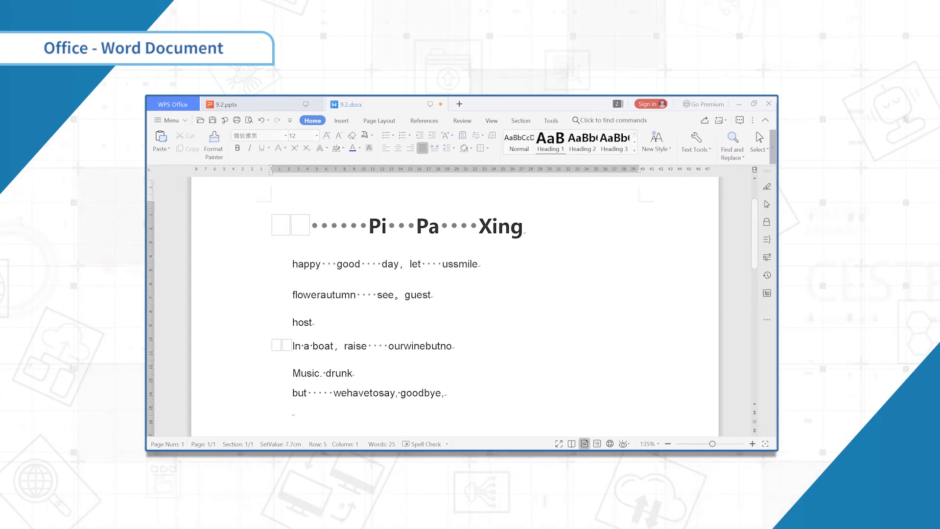
Insert an empty paragraph after the Host line, before the In a boat verse.
click(399, 345)
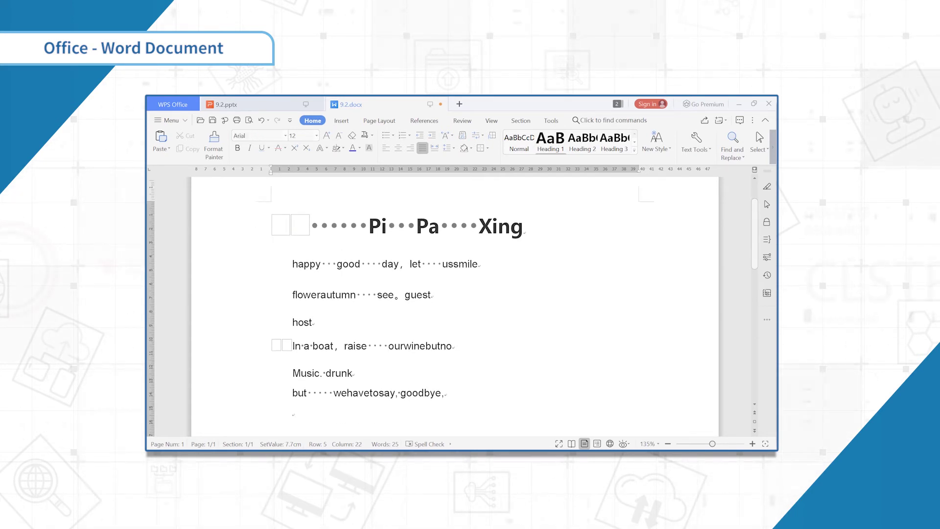
click(709, 149)
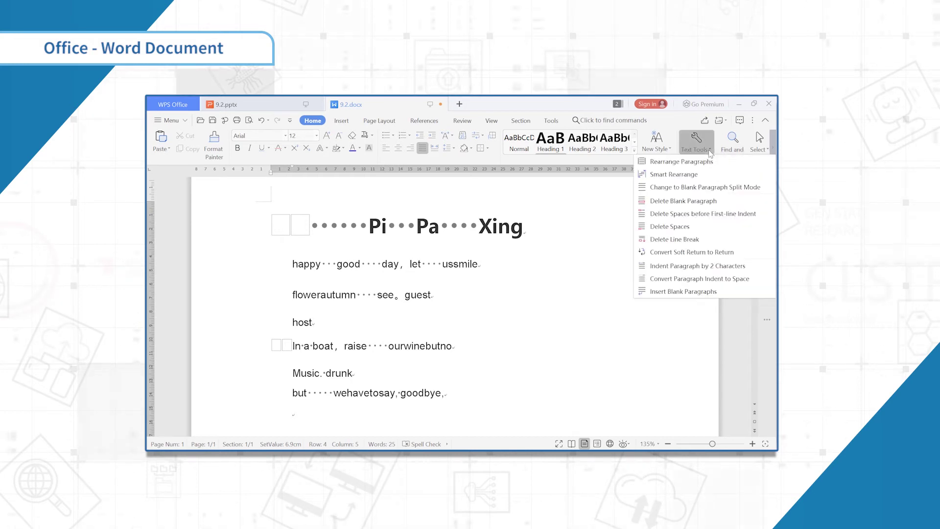
click(709, 149)
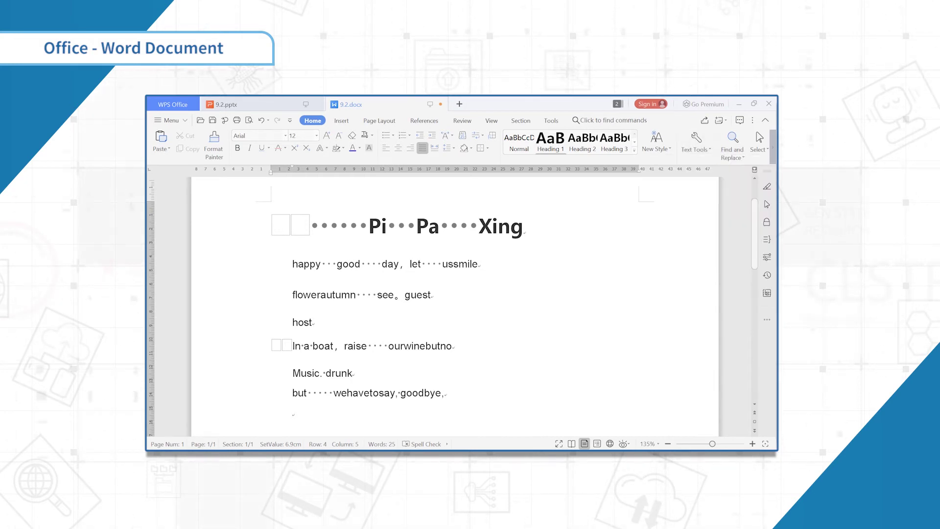
key(Return)
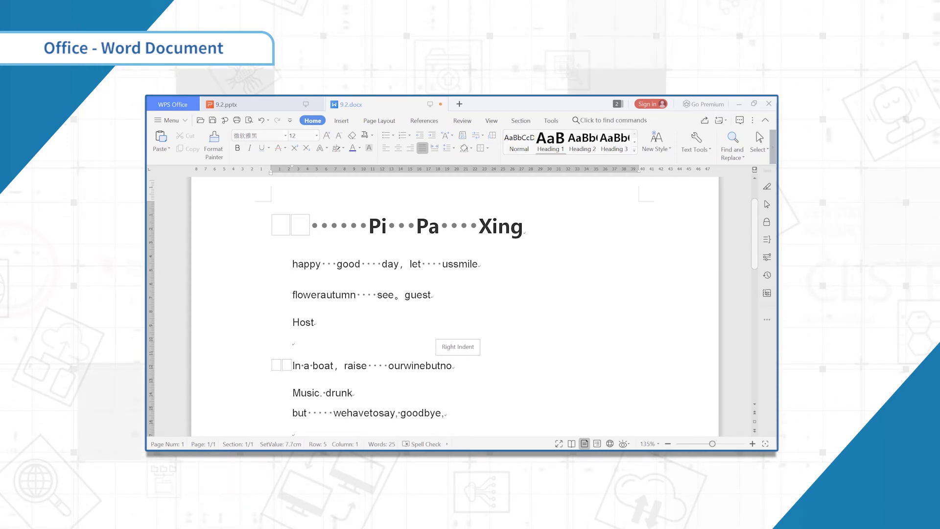
key(Up)
key(Up)
key(Up)
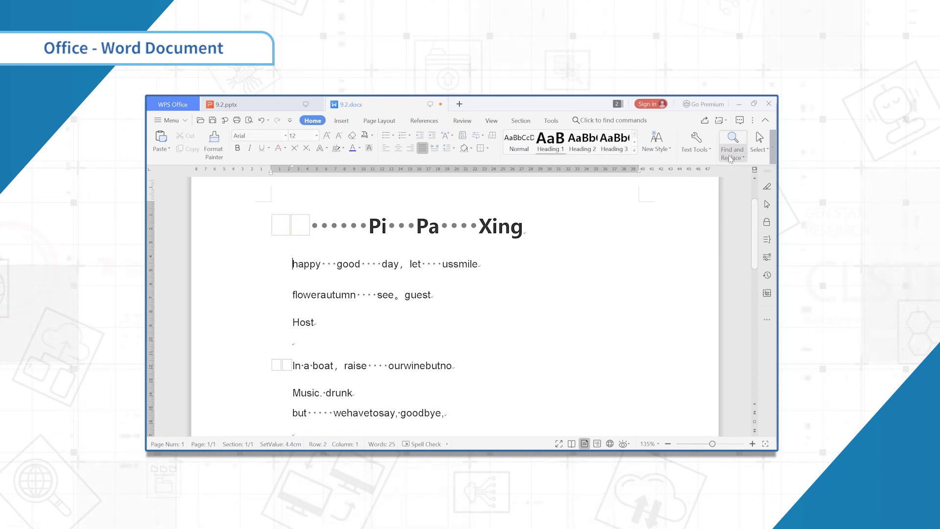
Indent the Pi Pa Xing title paragraph by 2 characters.
click(731, 156)
click(701, 157)
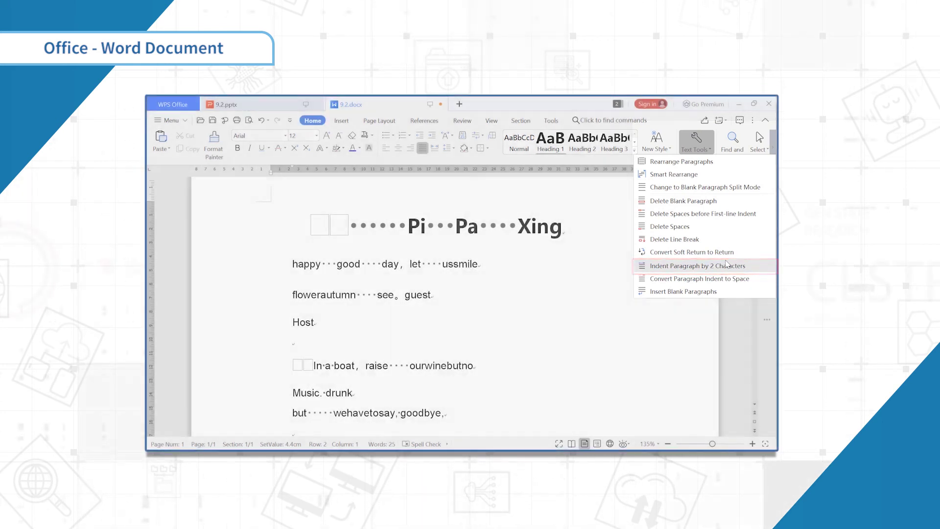
click(727, 265)
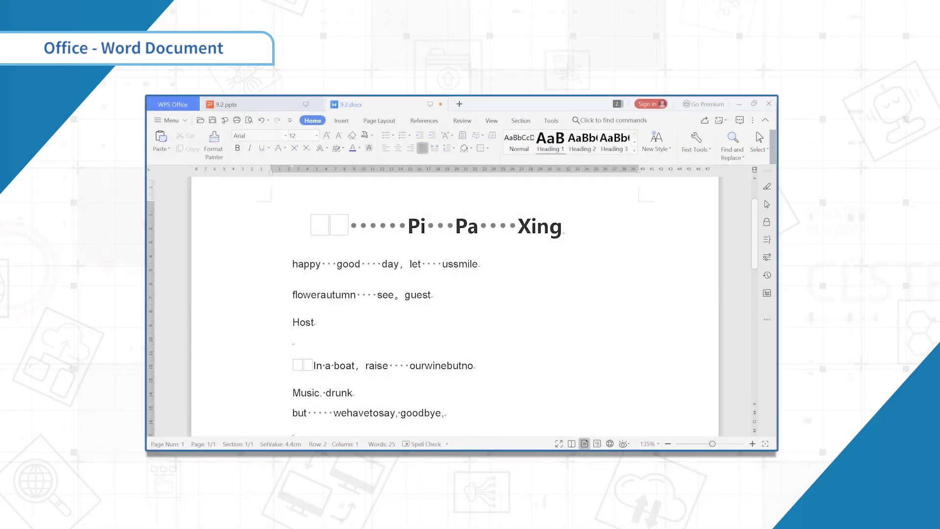
Indent the In a boat paragraph by 2 characters, then delete line breaks.
click(294, 366)
click(696, 143)
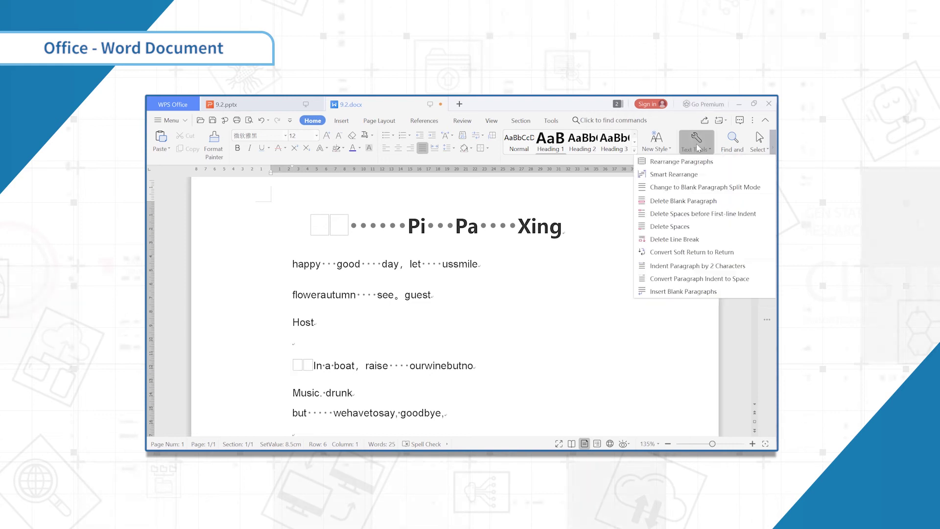
click(705, 265)
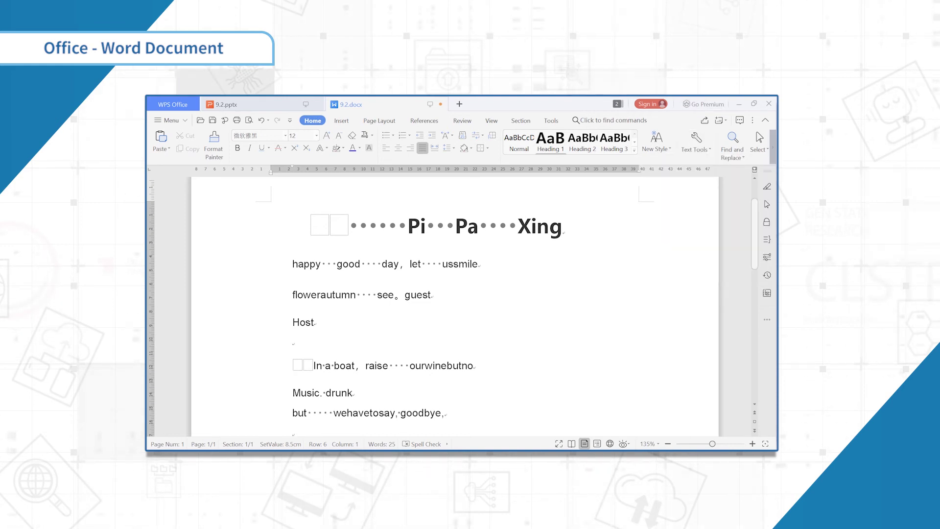
click(697, 143)
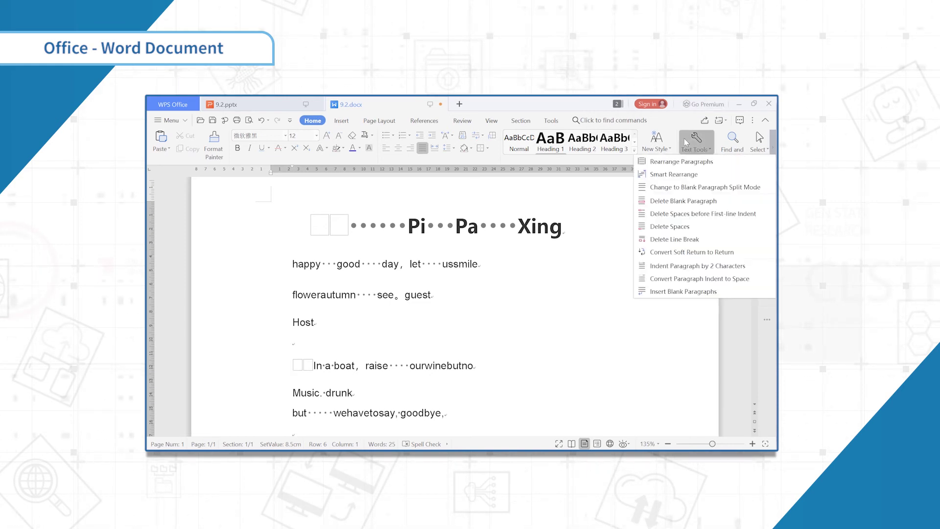
click(693, 239)
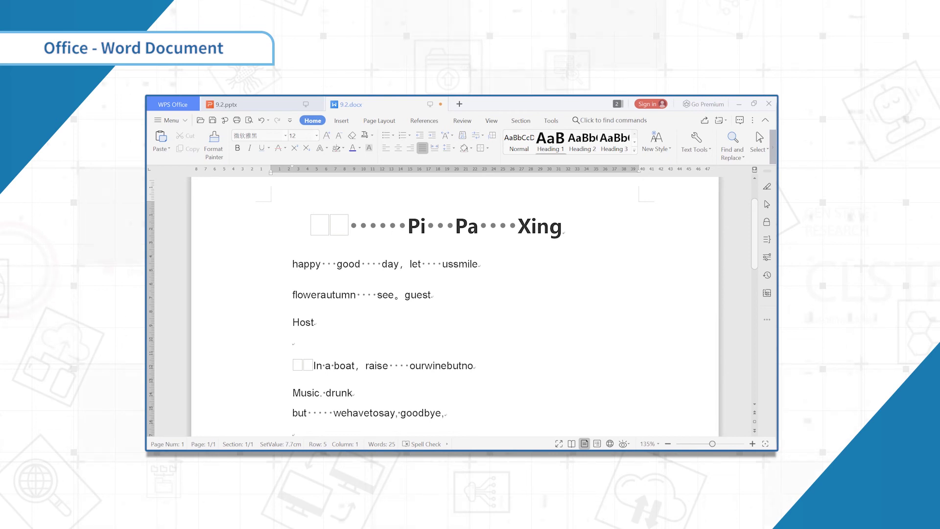
From the document start, delete spaces before first-line indents in the title and In a boat line.
key(ctrl+Home)
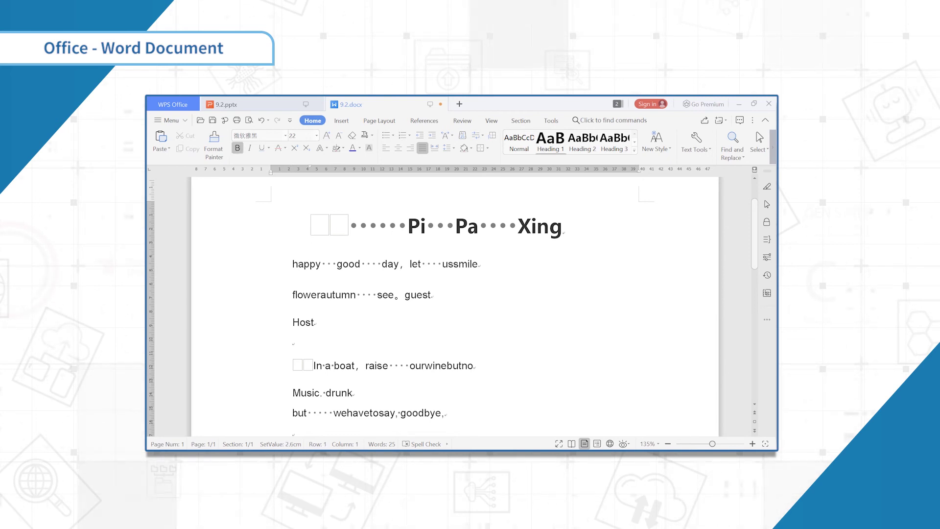
click(709, 152)
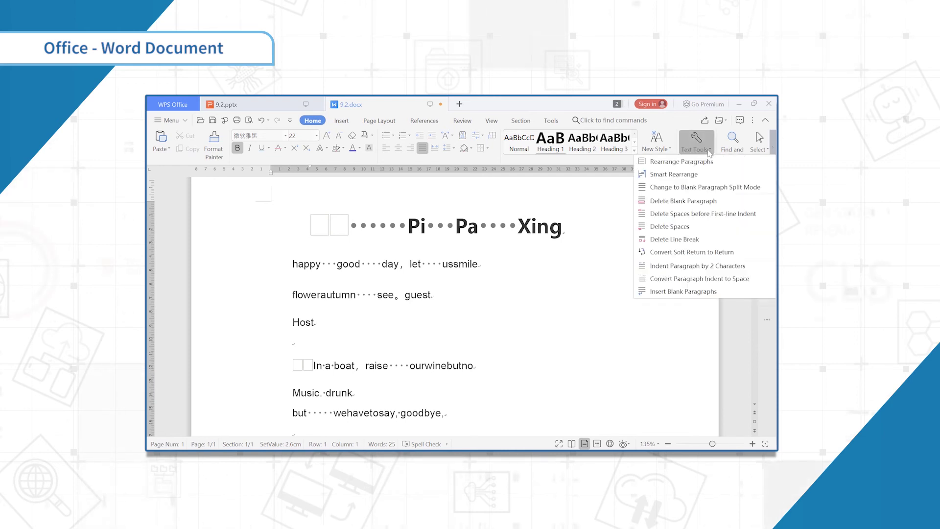
click(695, 239)
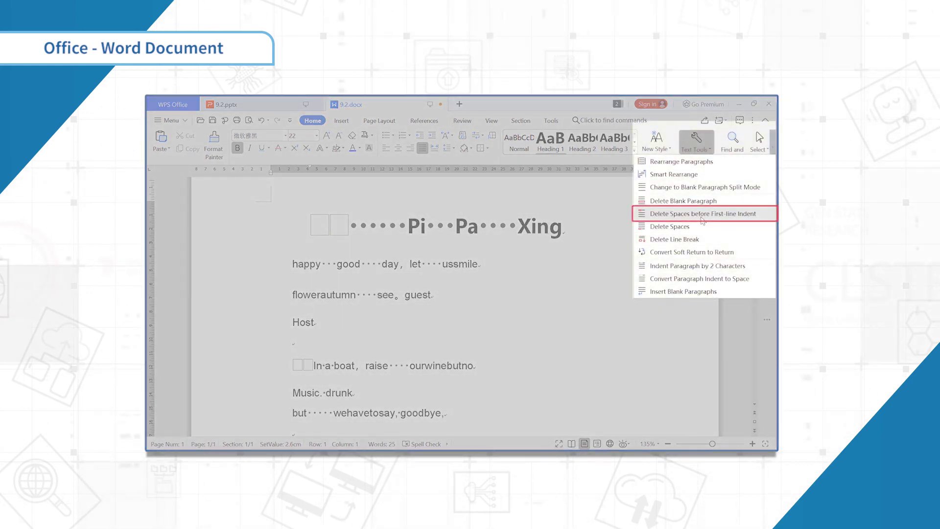
click(702, 215)
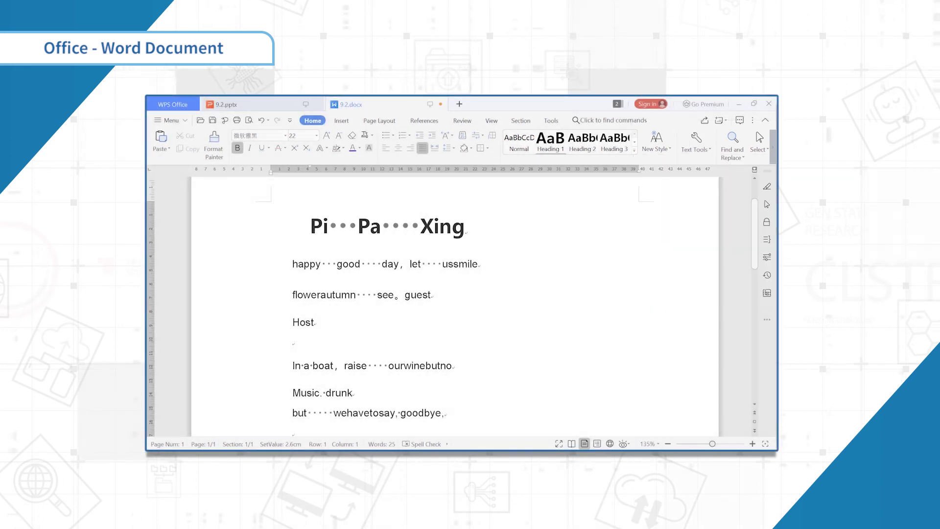
scroll(456, 304, down, 2)
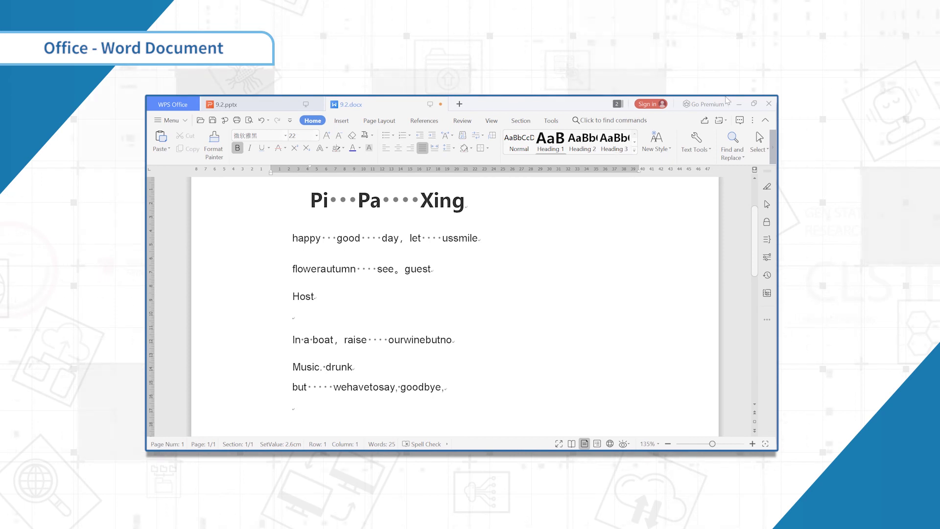
Delete the extra spaces throughout the poem, then Smart Rearrange to drop the blank paragraph.
click(434, 238)
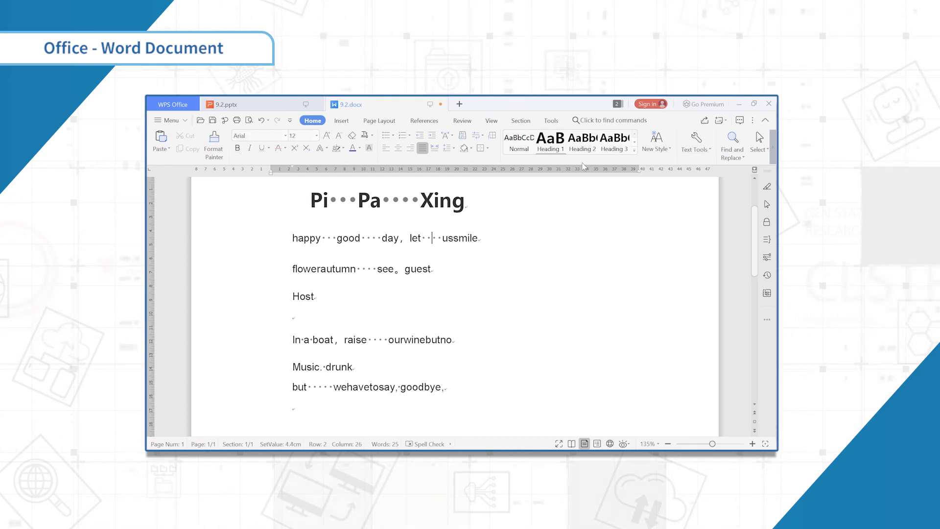
click(702, 145)
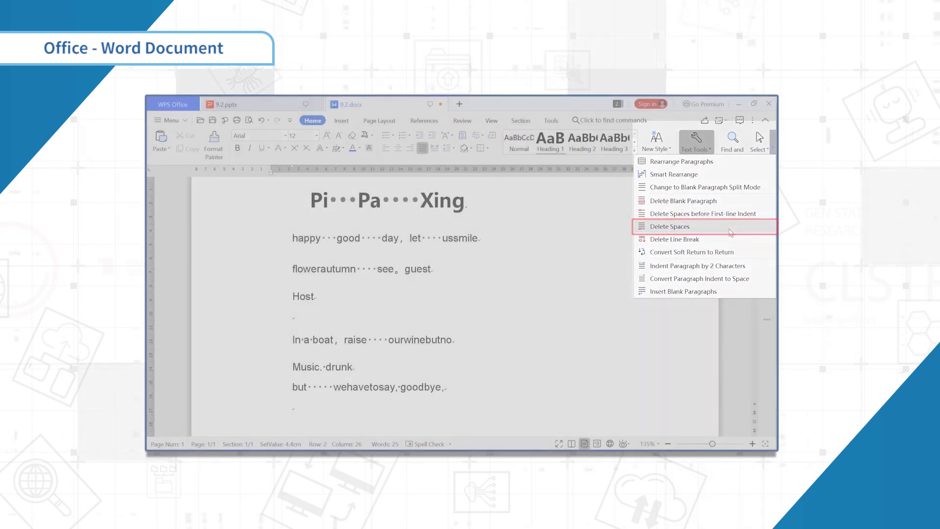
click(730, 230)
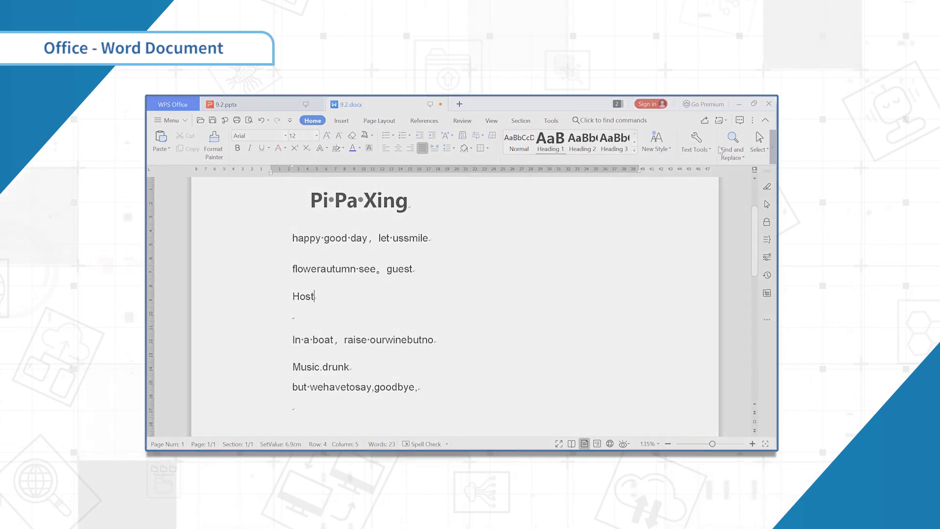
click(696, 142)
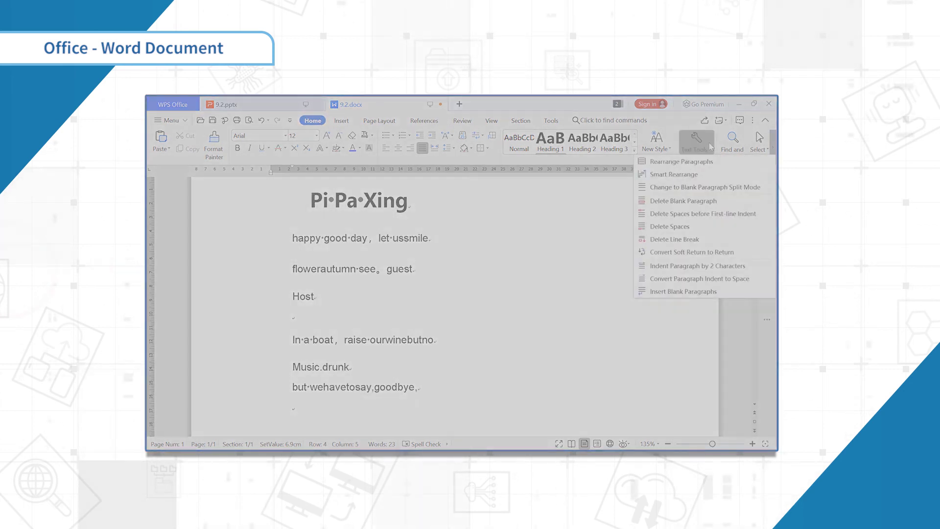
click(709, 175)
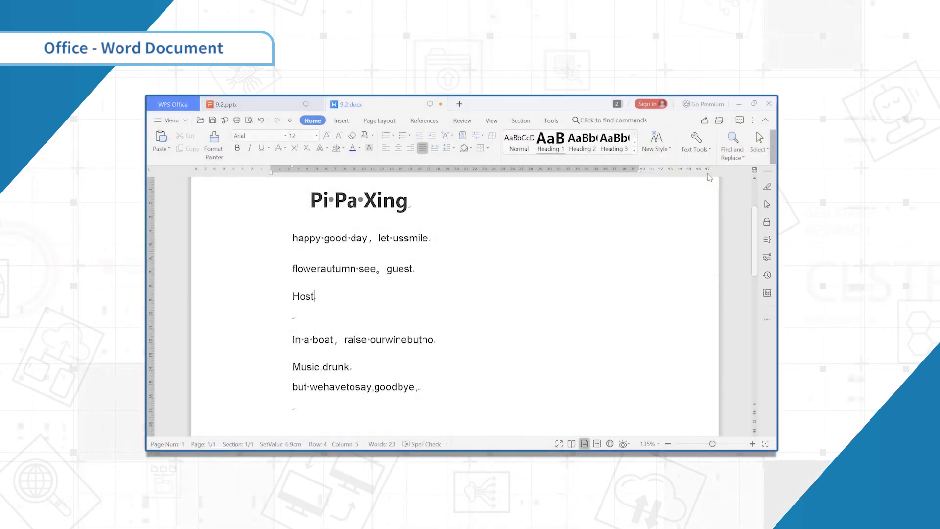